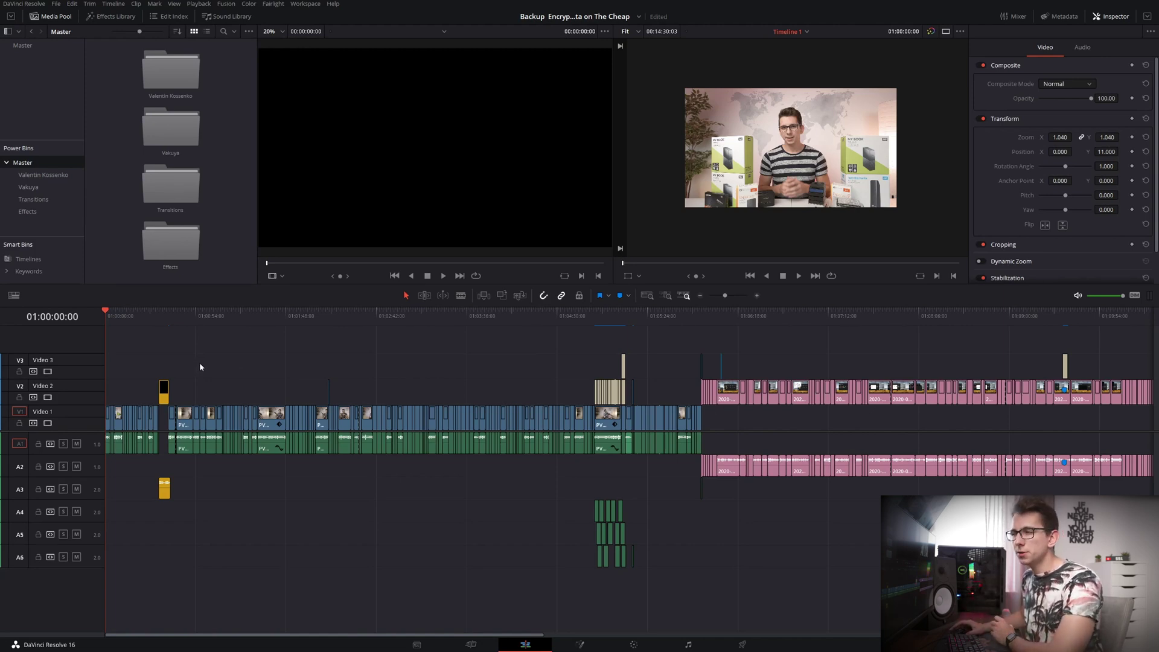
pyautogui.click(175, 5)
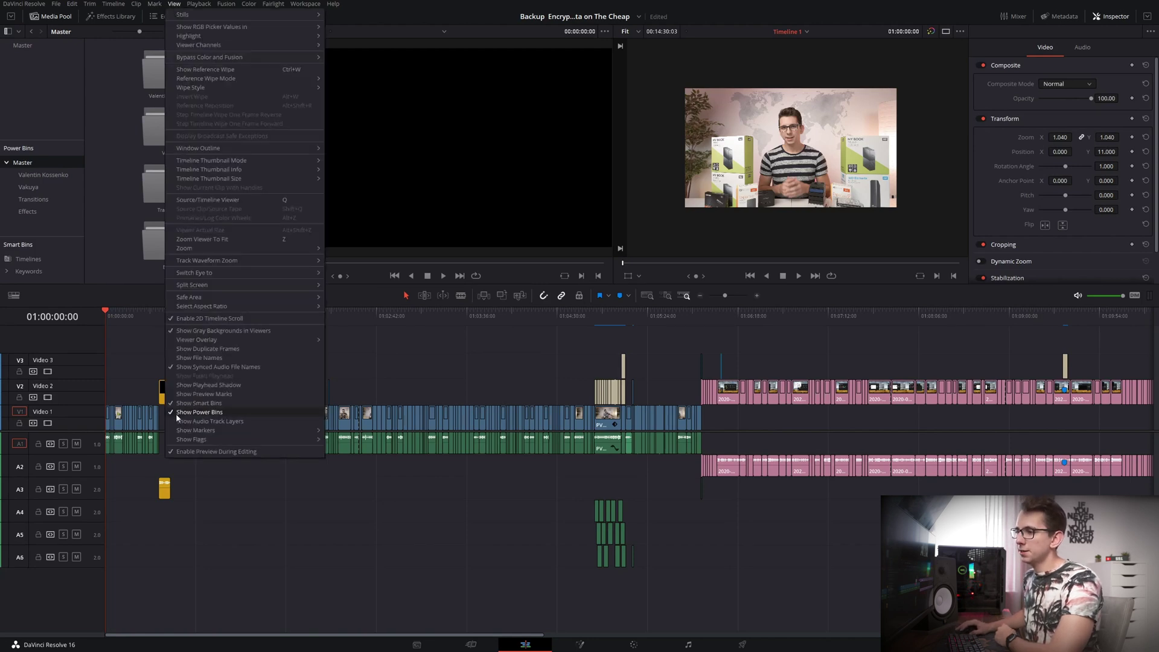
pyautogui.press('Escape')
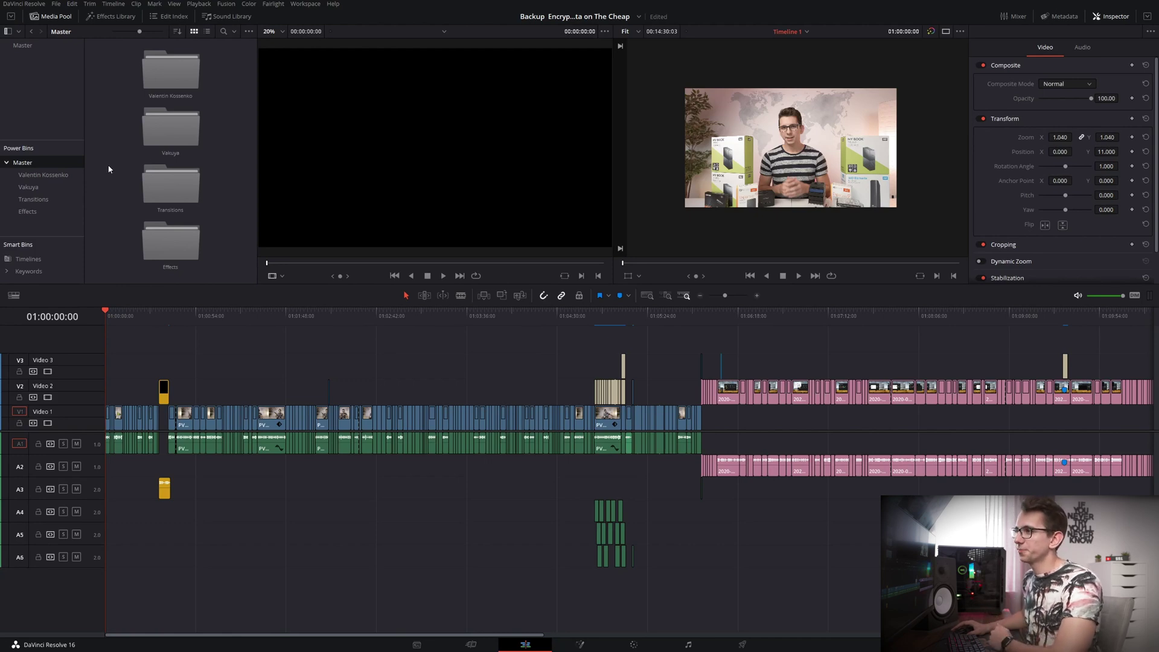
pyautogui.doubleClick(173, 67)
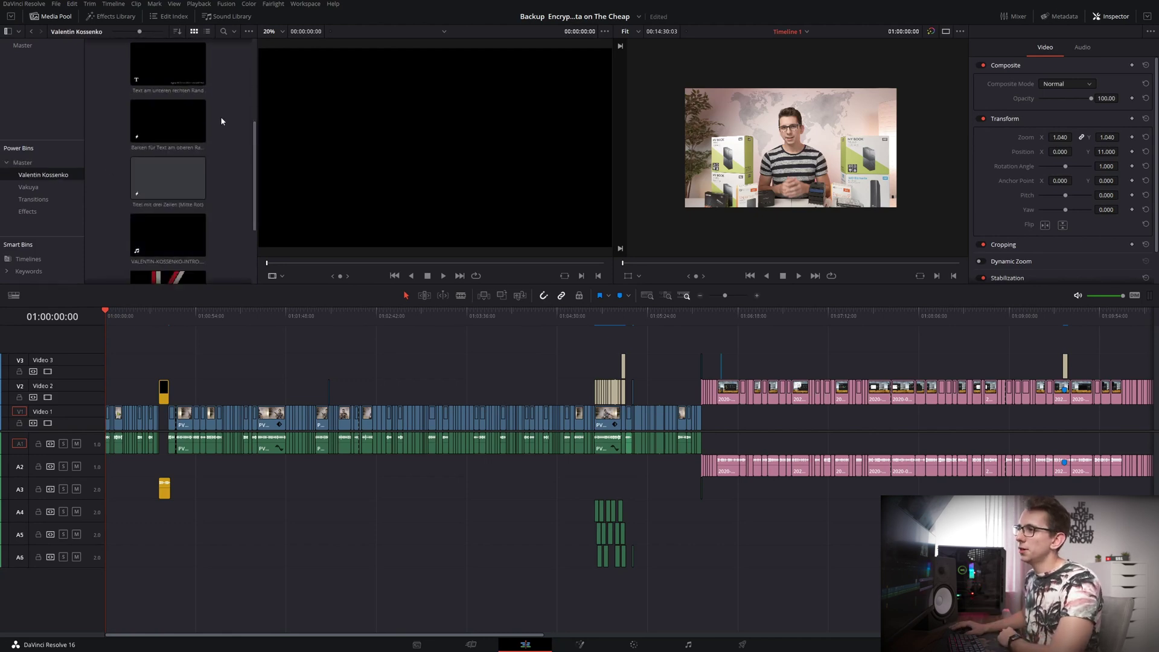
pyautogui.scroll(-2, 220, 118)
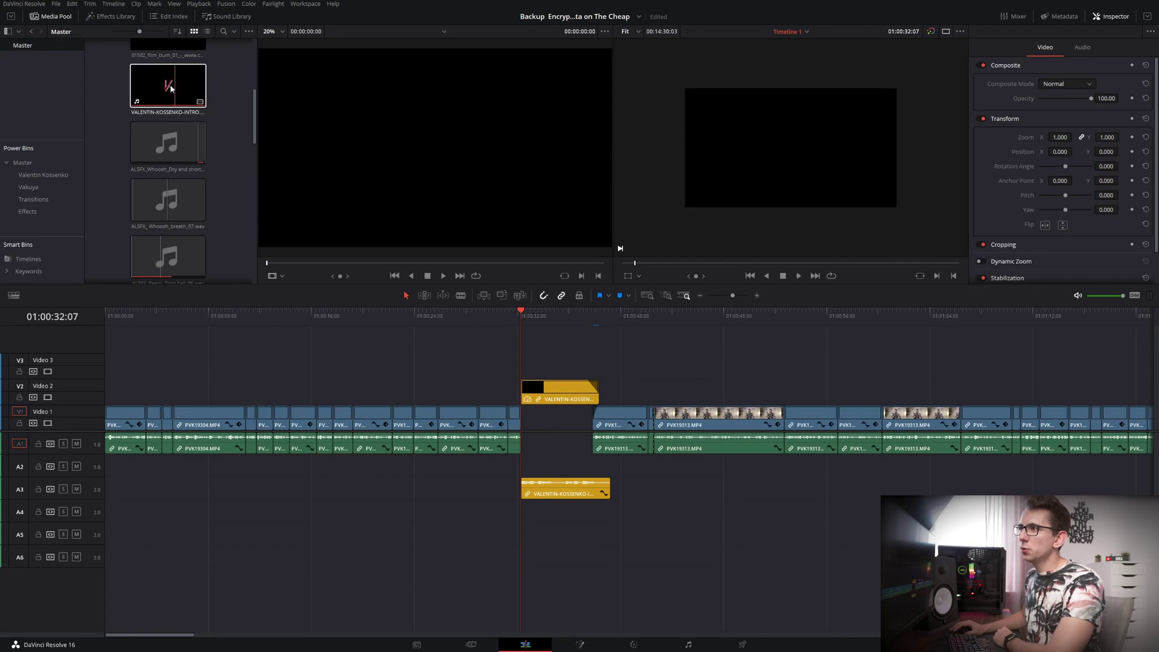
pyautogui.moveTo(170, 89)
pyautogui.mouseDown()
pyautogui.moveTo(63, 181)
pyautogui.moveTo(40, 179)
pyautogui.moveTo(167, 93)
pyautogui.mouseUp()
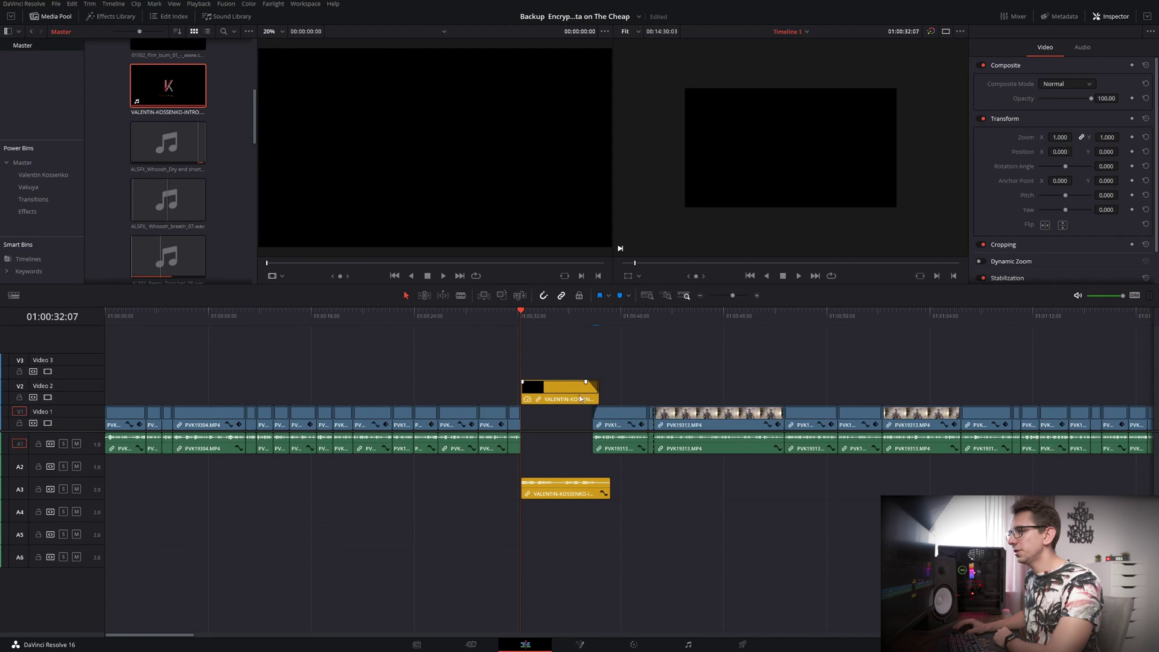
pyautogui.click(58, 176)
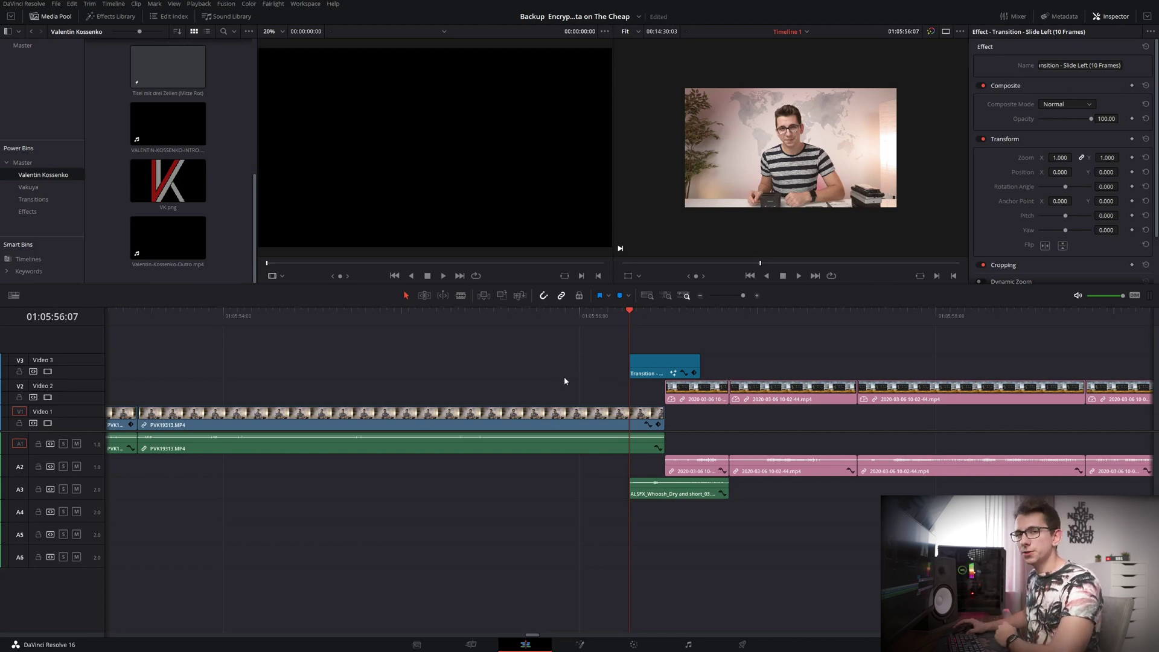
# Step: Switch to the Effects Library and bring the Toolbox's Adjustment Clip effect into view
pyautogui.click(121, 17)
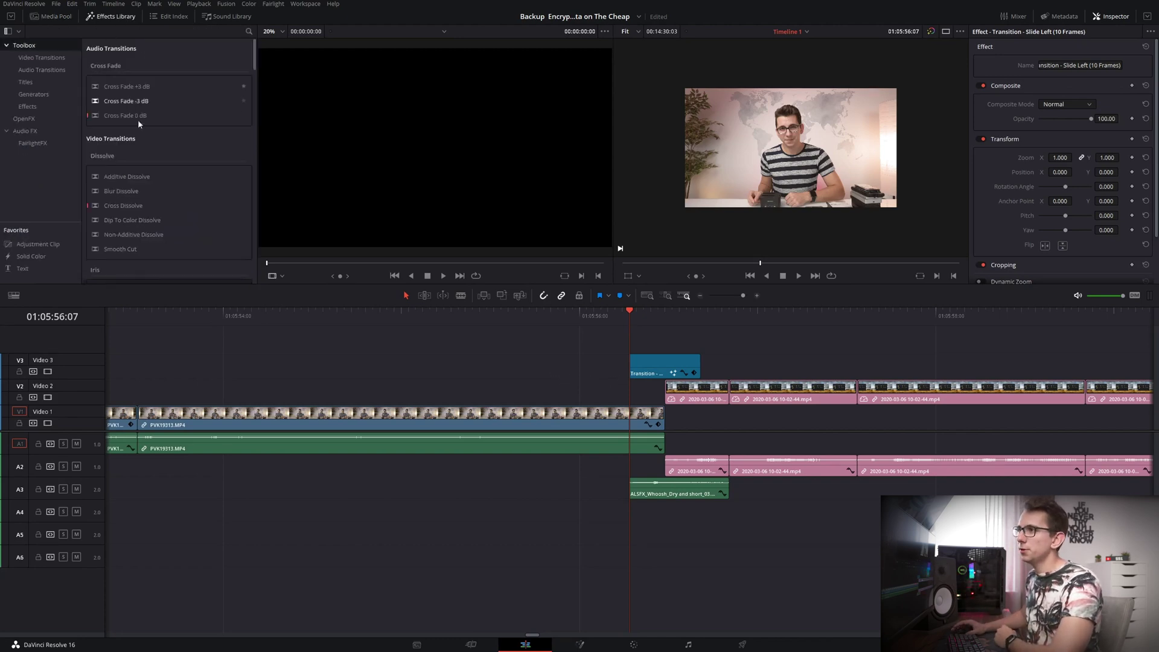
pyautogui.moveTo(254, 57); pyautogui.dragTo(266, 278)
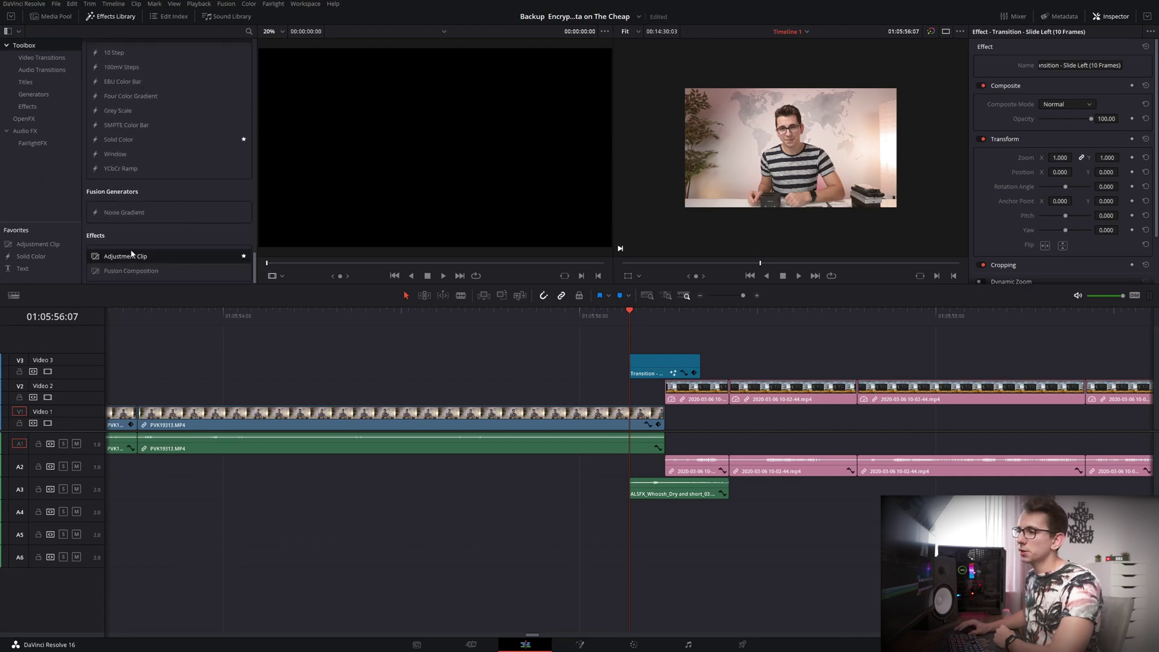
pyautogui.moveTo(131, 254)
pyautogui.mouseDown()
pyautogui.moveTo(154, 259)
pyautogui.moveTo(127, 247)
pyautogui.mouseUp()
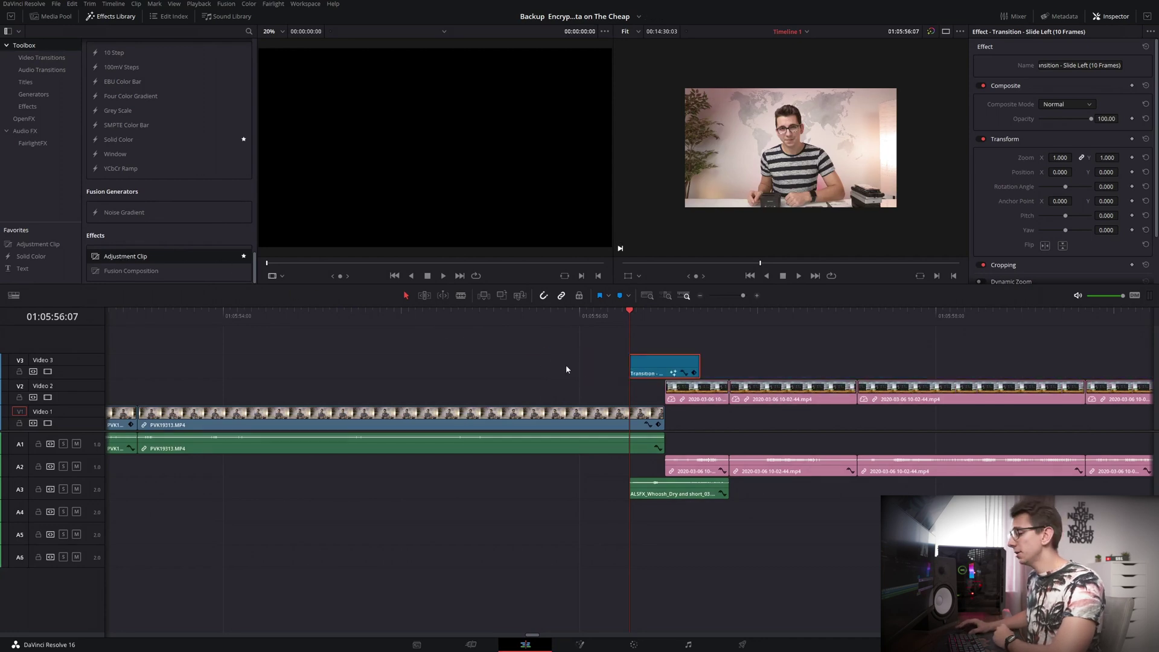
pyautogui.click(580, 644)
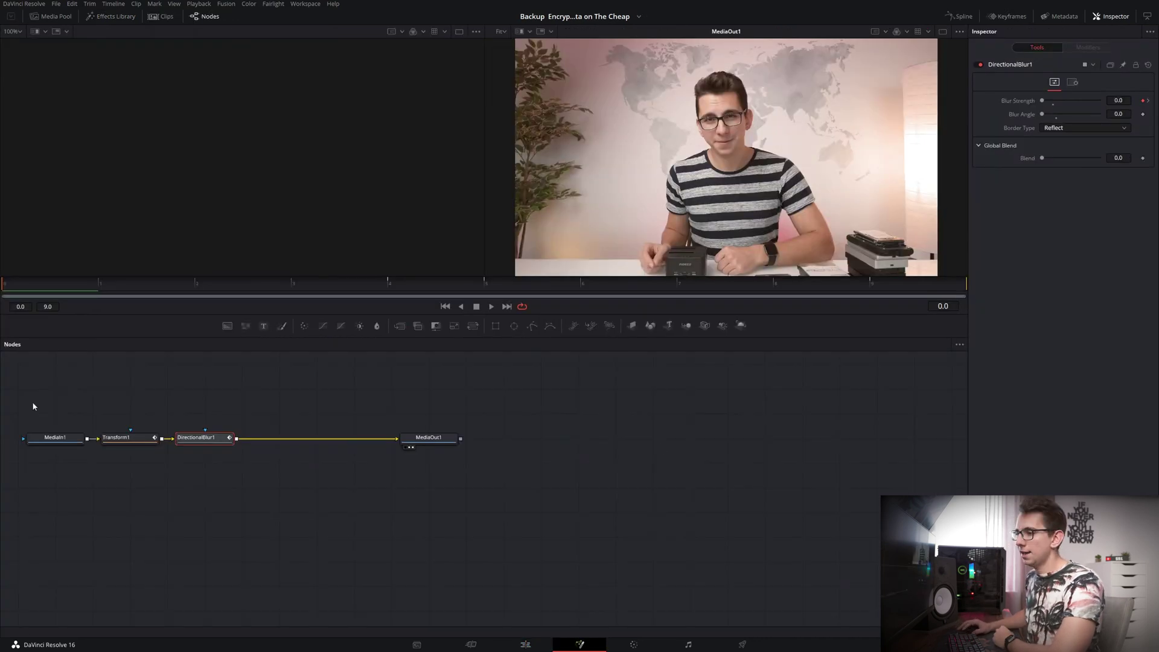
pyautogui.moveTo(33, 406); pyautogui.dragTo(471, 492)
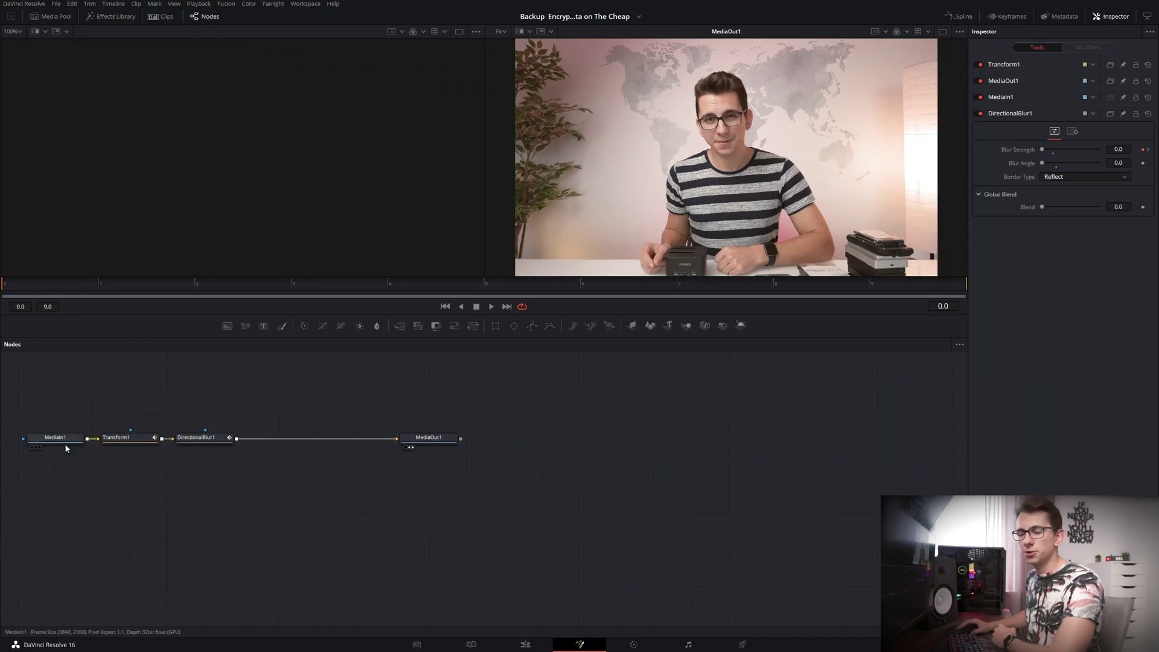
pyautogui.click(124, 439)
pyautogui.click(220, 439)
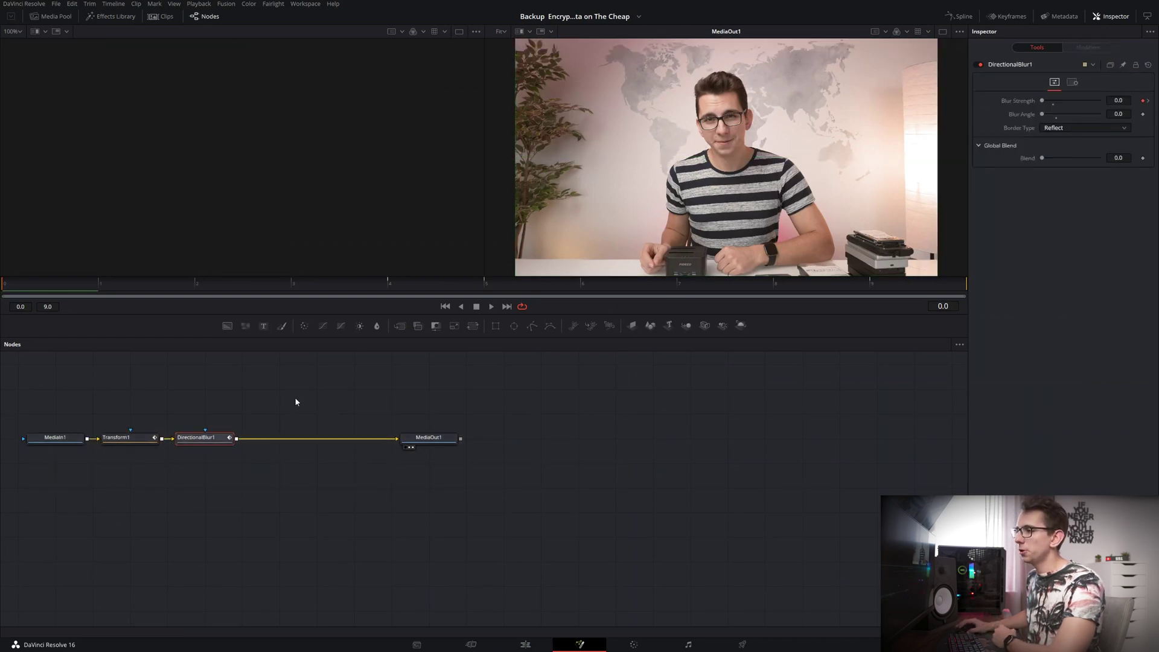
pyautogui.moveTo(169, 283); pyautogui.dragTo(625, 281)
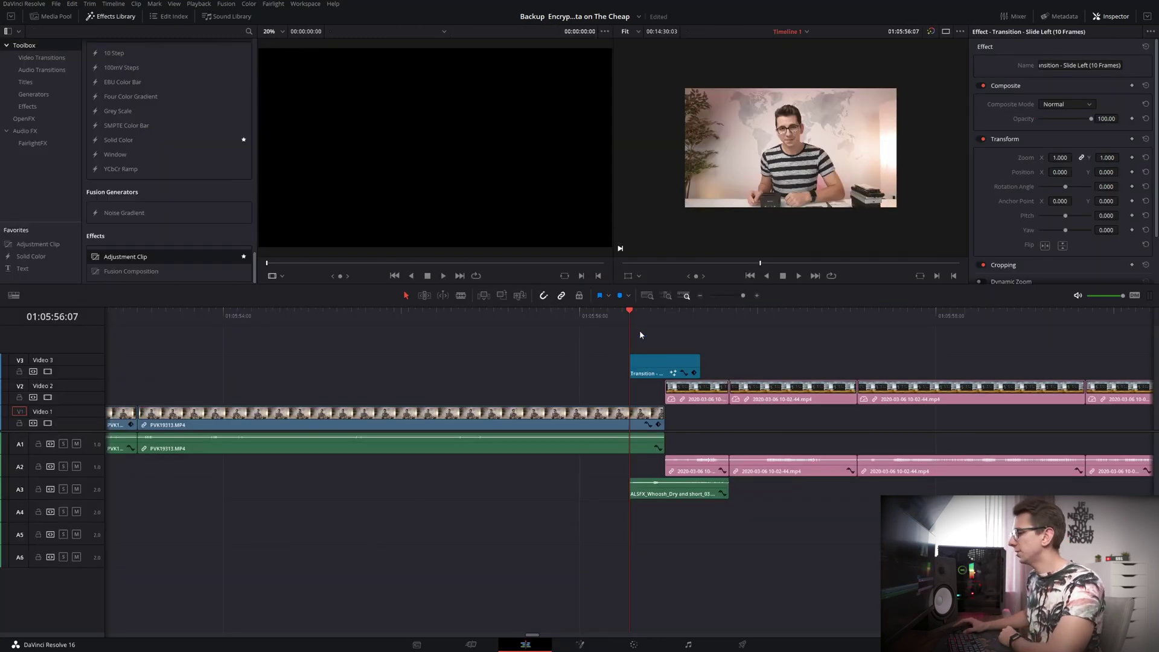
pyautogui.click(656, 367)
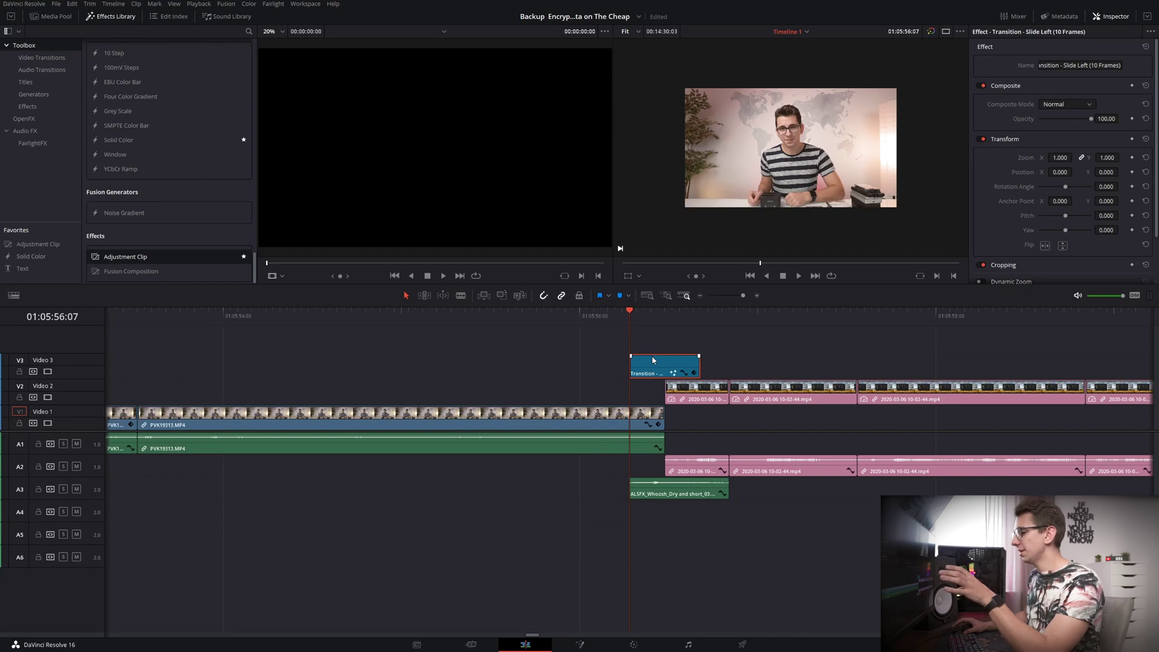
pyautogui.click(495, 344)
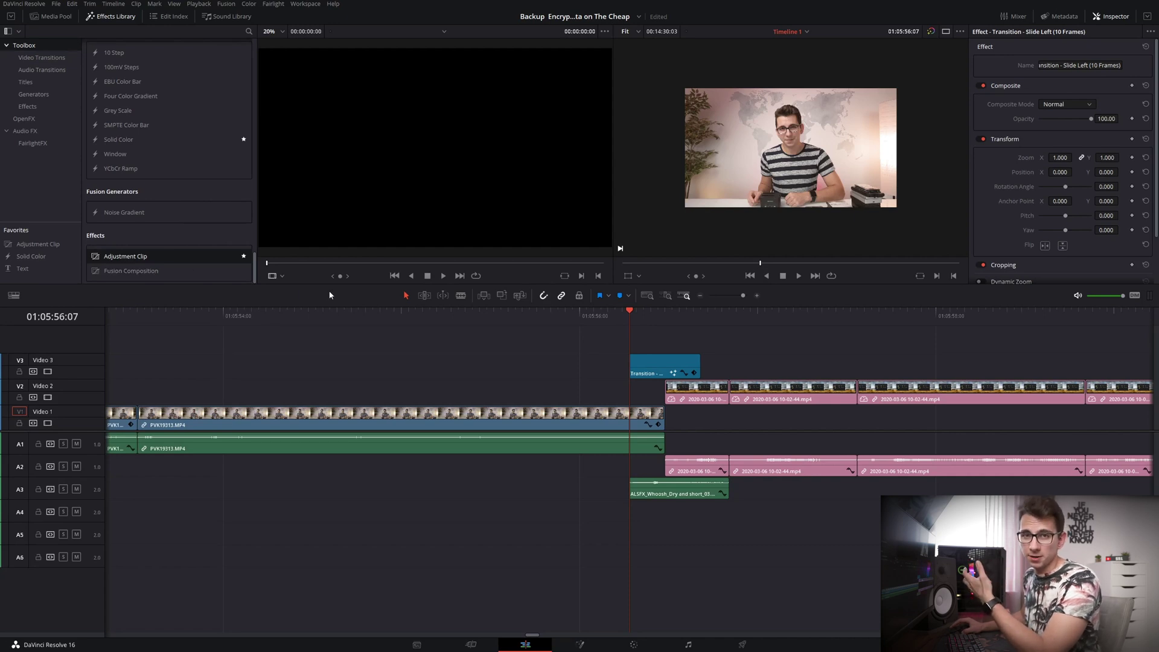
# Step: Zoom out, step frame by frame through the slide transition, then select the V3 Adjustment Clip
pyautogui.hotkey('ctrl', '-')
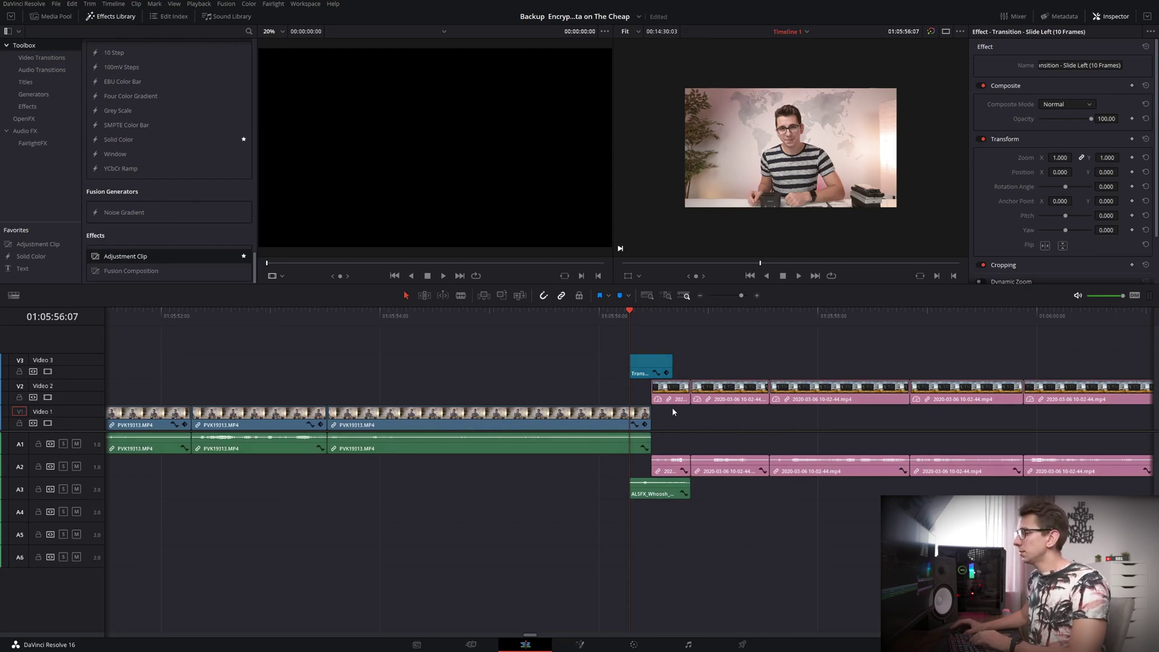
pyautogui.press('Right')
pyautogui.press('Right')
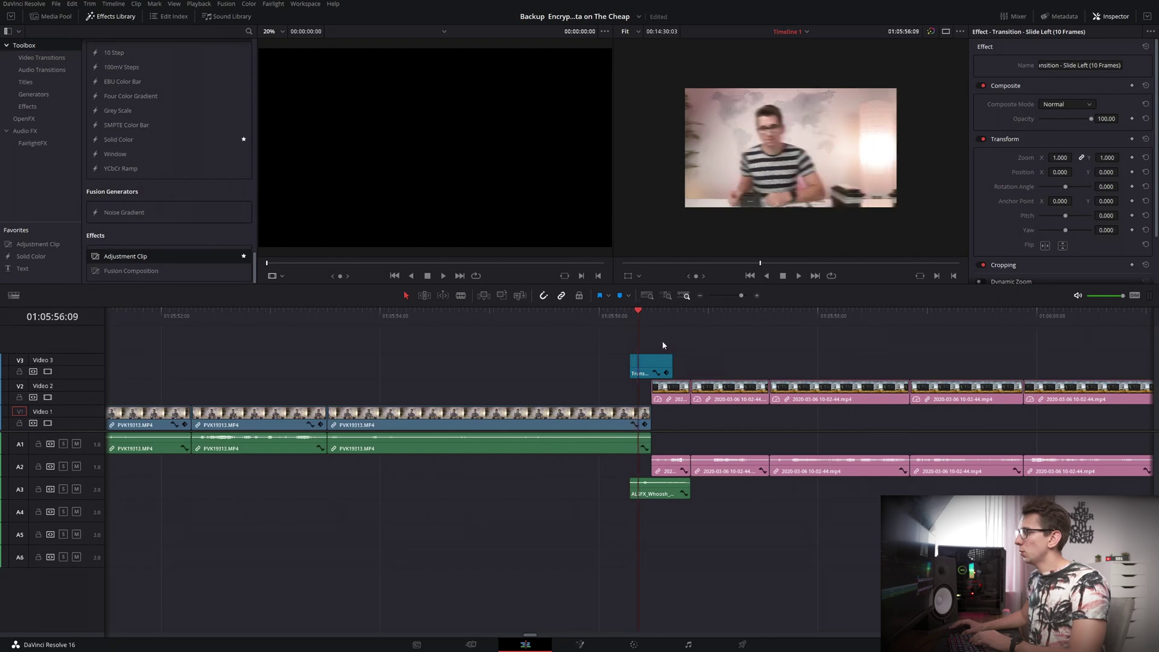
pyautogui.press('Right')
pyautogui.press('Right')
pyautogui.press('Right')
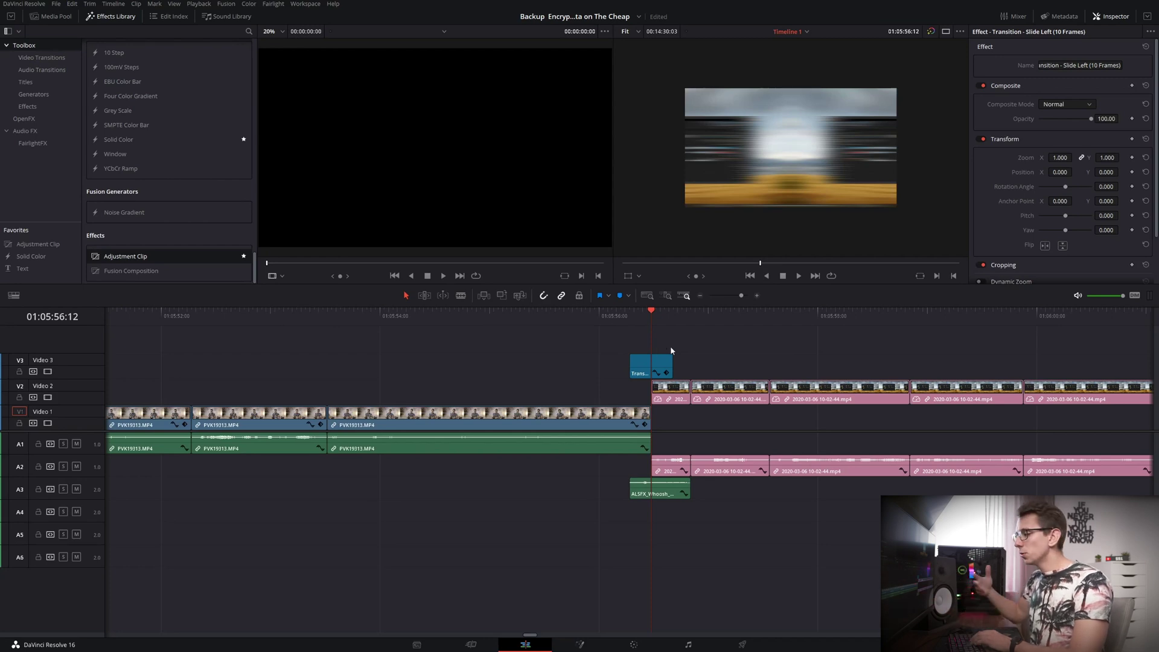
pyautogui.press('Right')
pyautogui.press('Right')
pyautogui.press('Right')
pyautogui.press('Right')
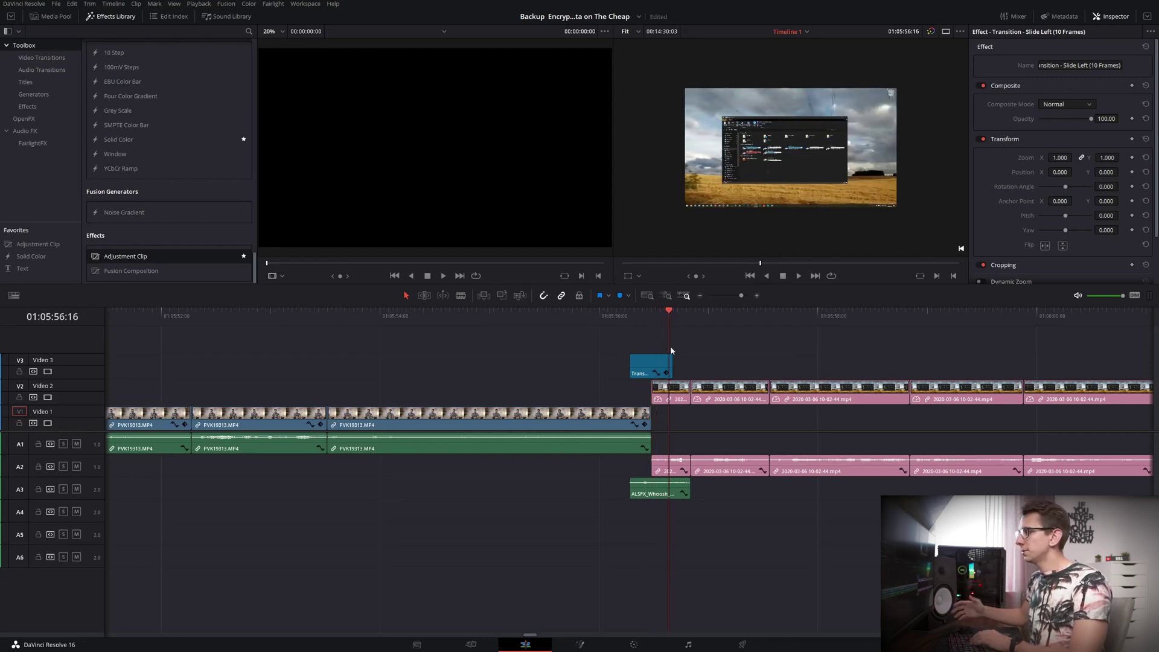
pyautogui.press('Right')
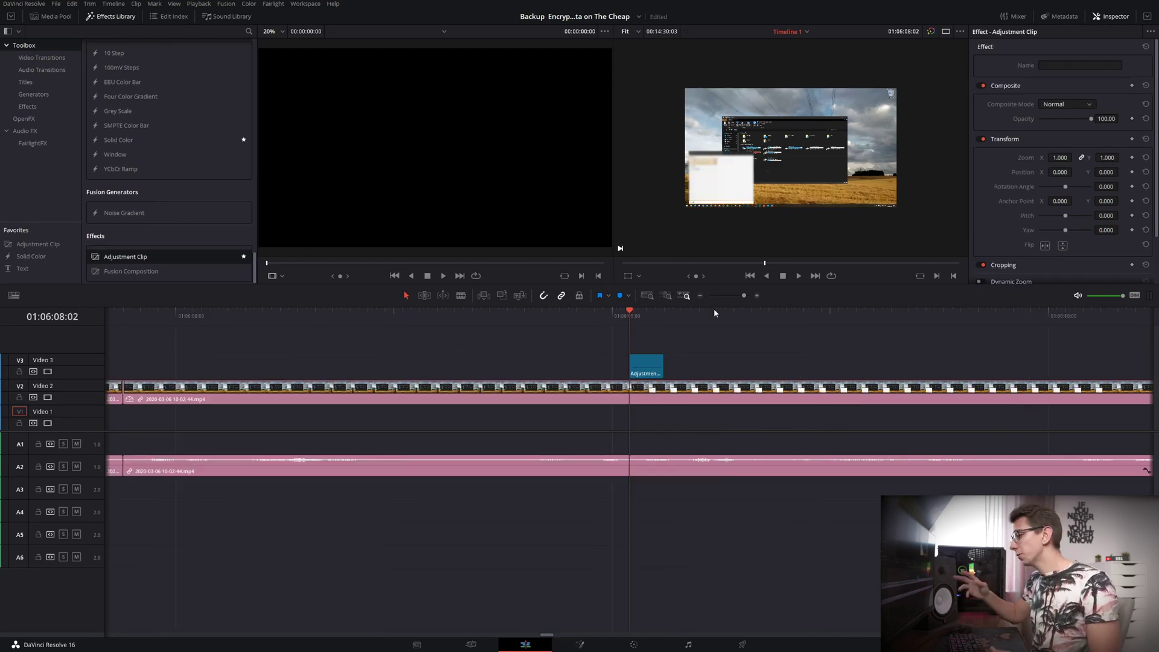
pyautogui.click(638, 374)
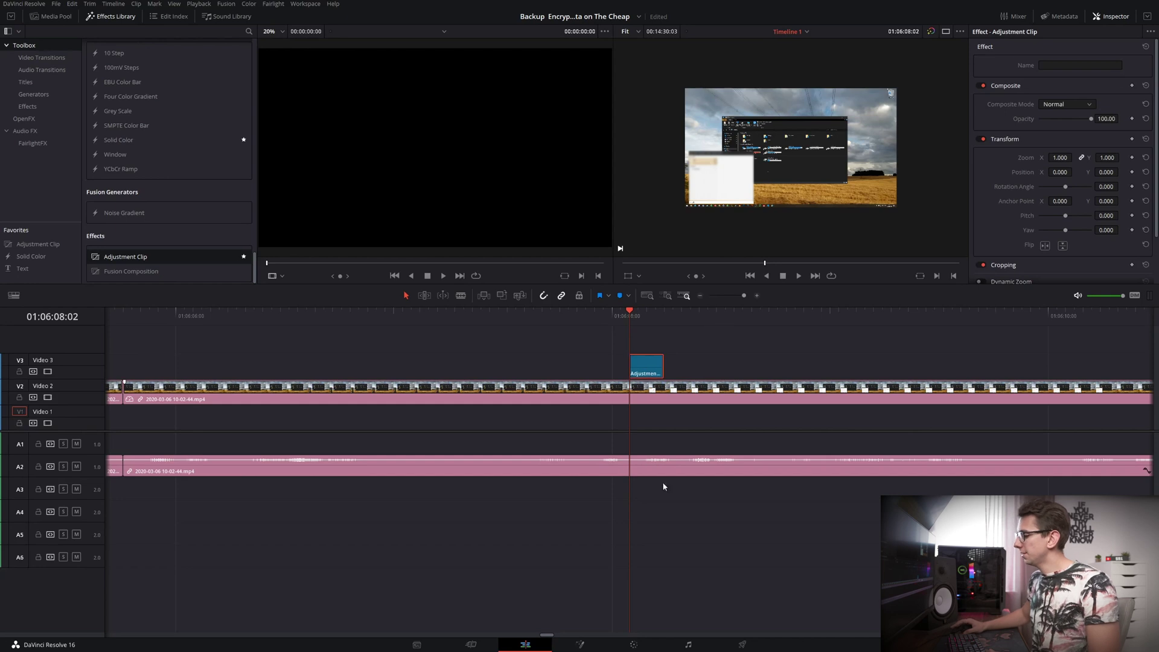
# Step: On the Color page, inspect the adjustment clip's rectangular window and Gaussian Blur, then show Curves
pyautogui.click(639, 645)
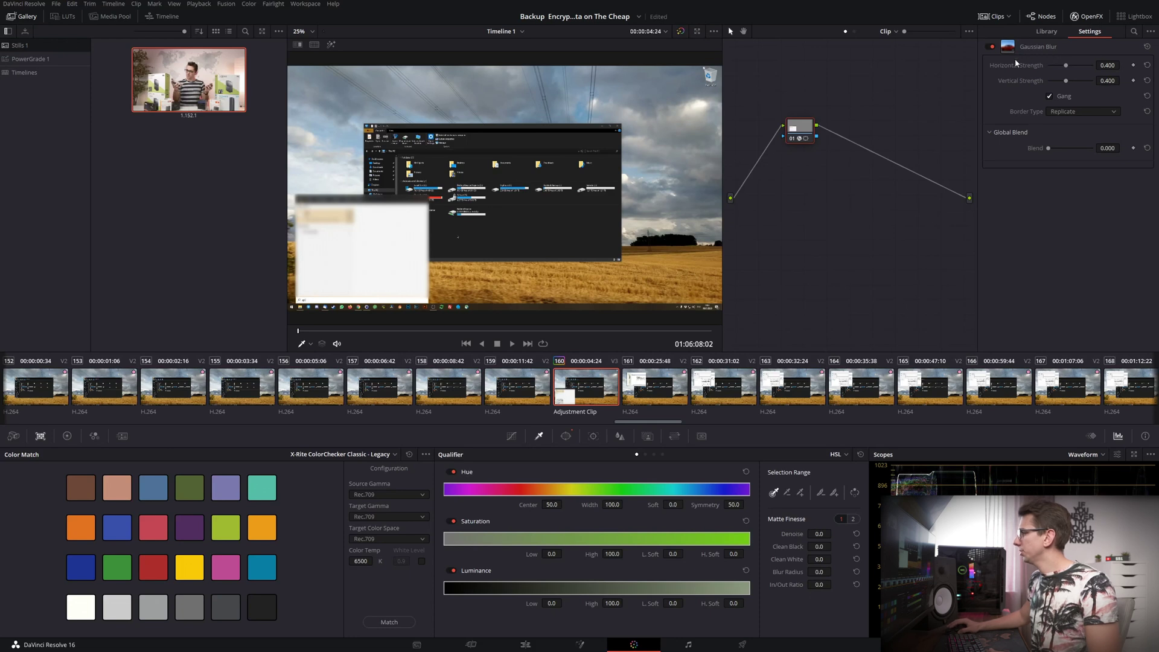
pyautogui.click(566, 436)
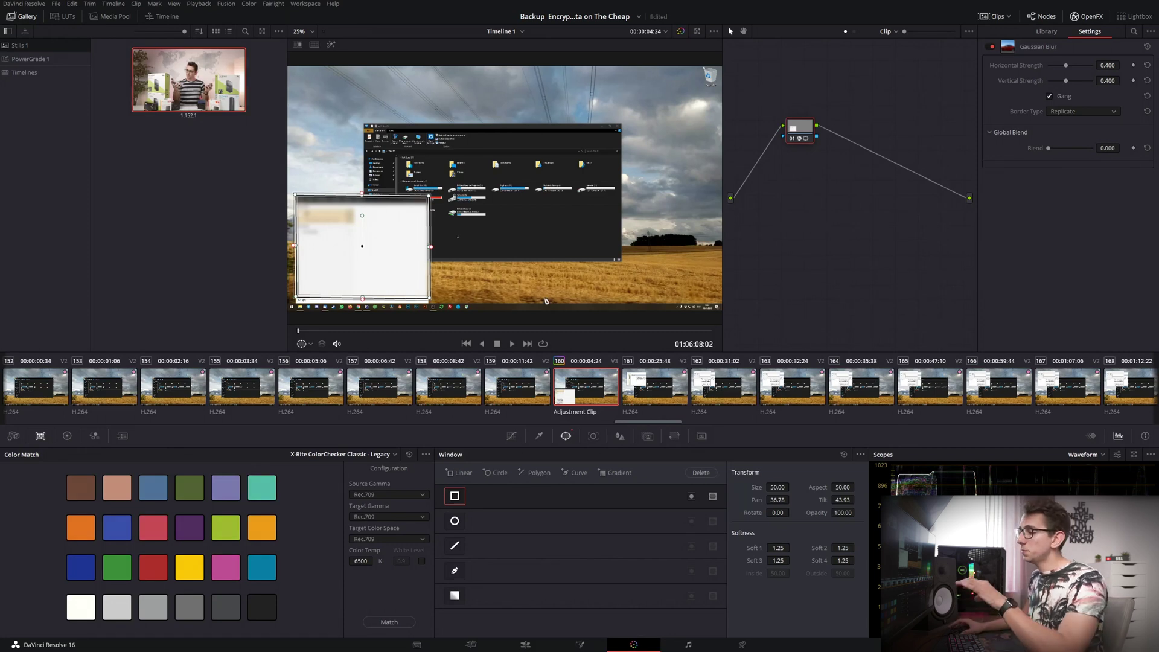
pyautogui.hotkey('shift', '4')
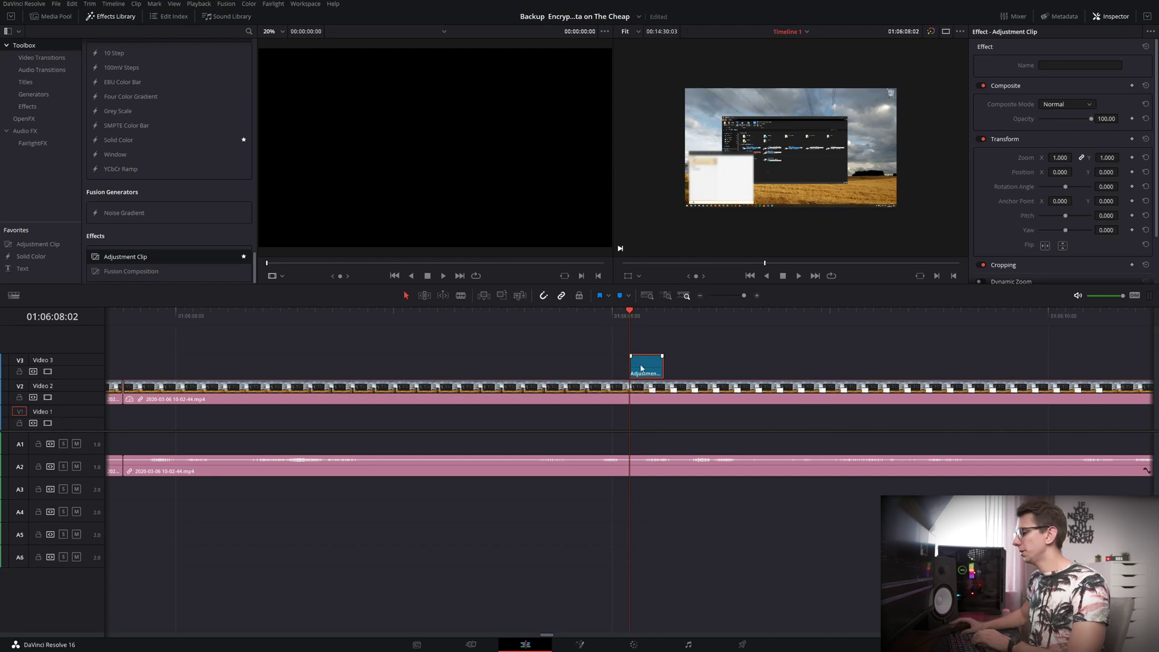
pyautogui.hotkey('shift', '5')
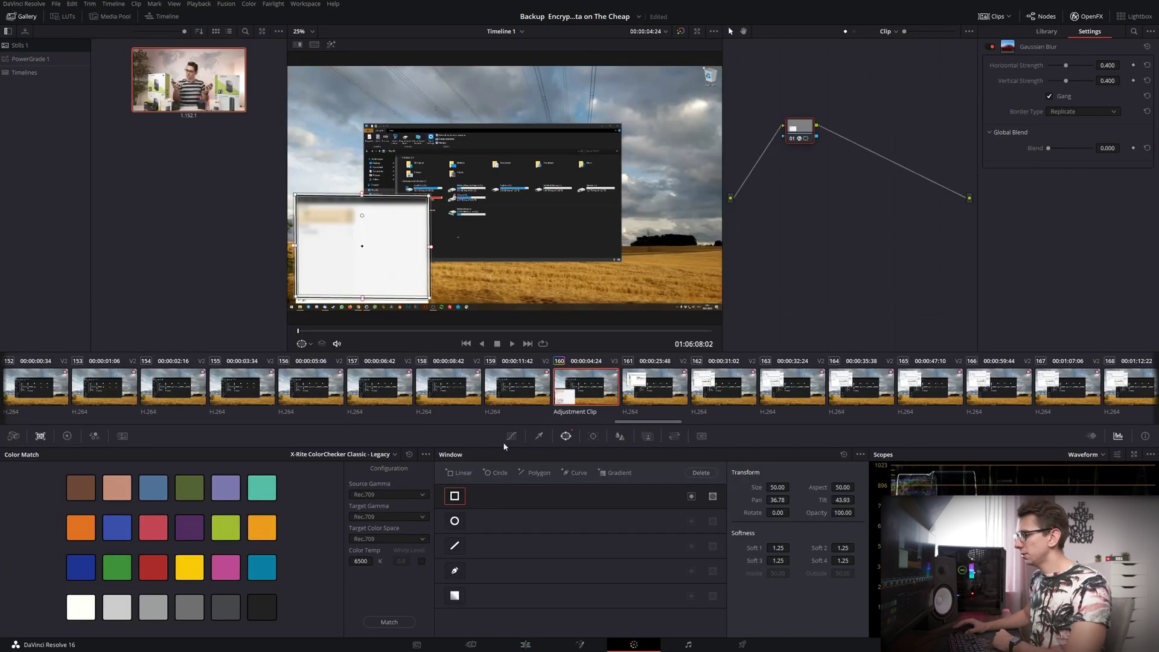
pyautogui.click(511, 436)
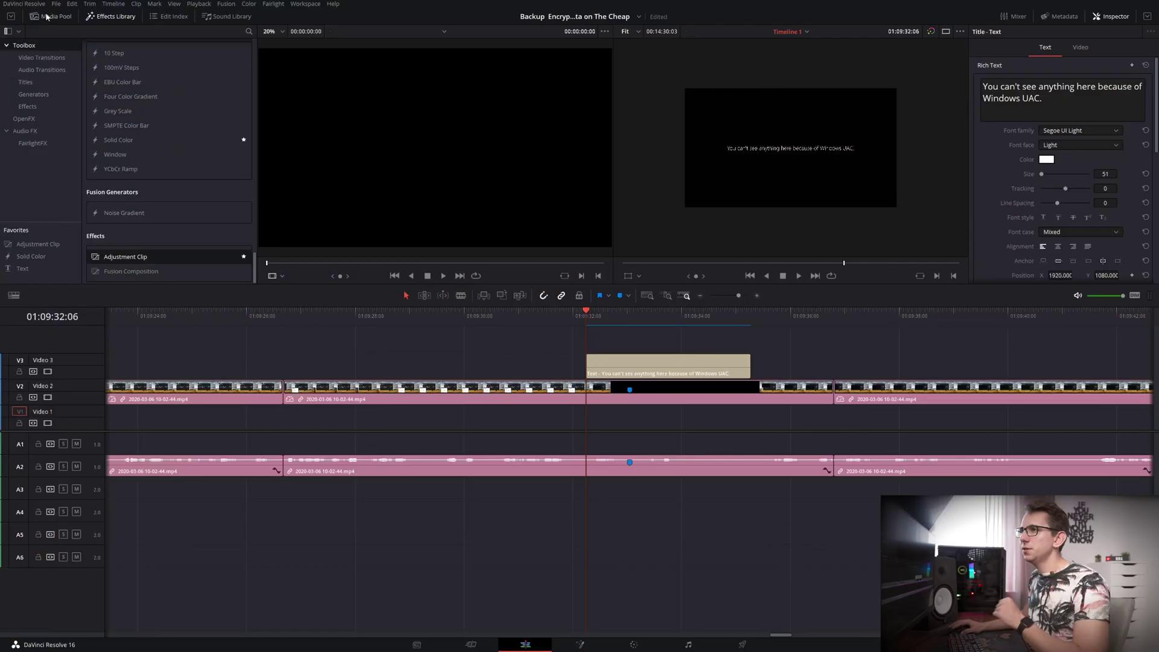
# Step: In the Media Pool, add a new bin under the Master Power Bin
pyautogui.click(49, 18)
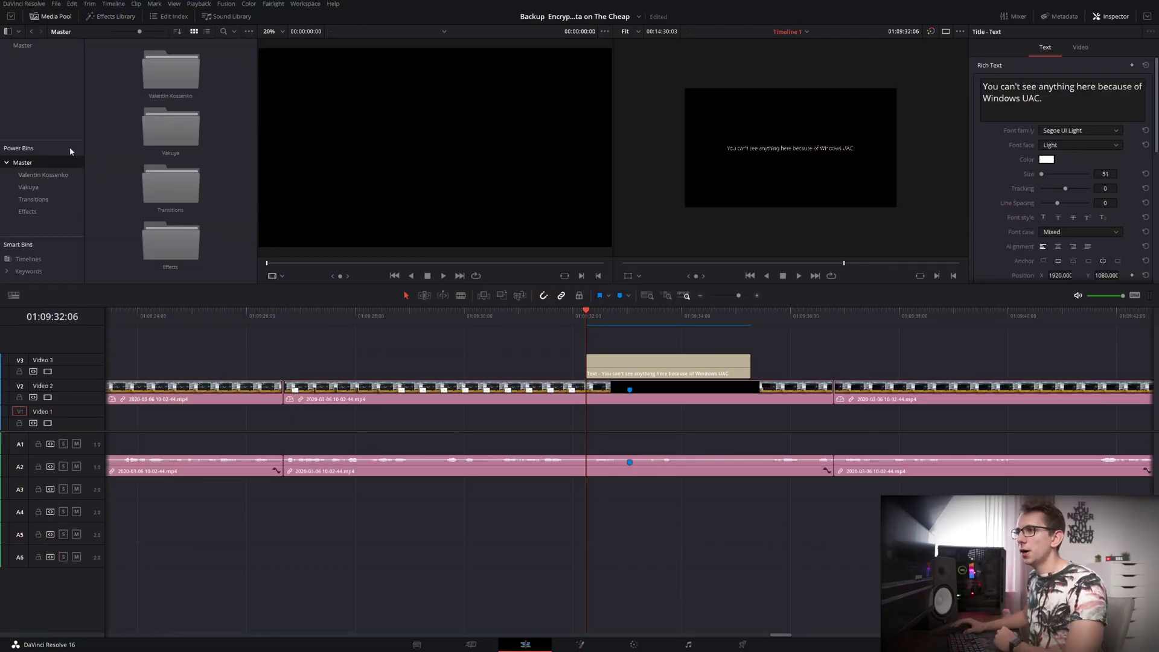
pyautogui.rightClick(33, 164)
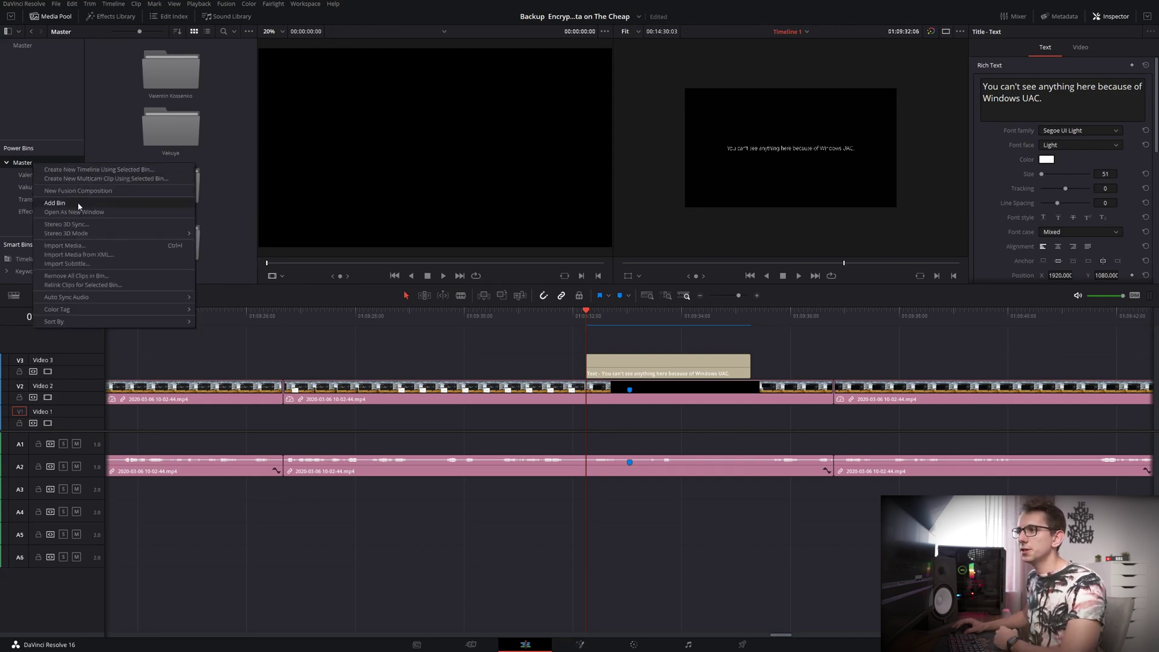
pyautogui.click(54, 203)
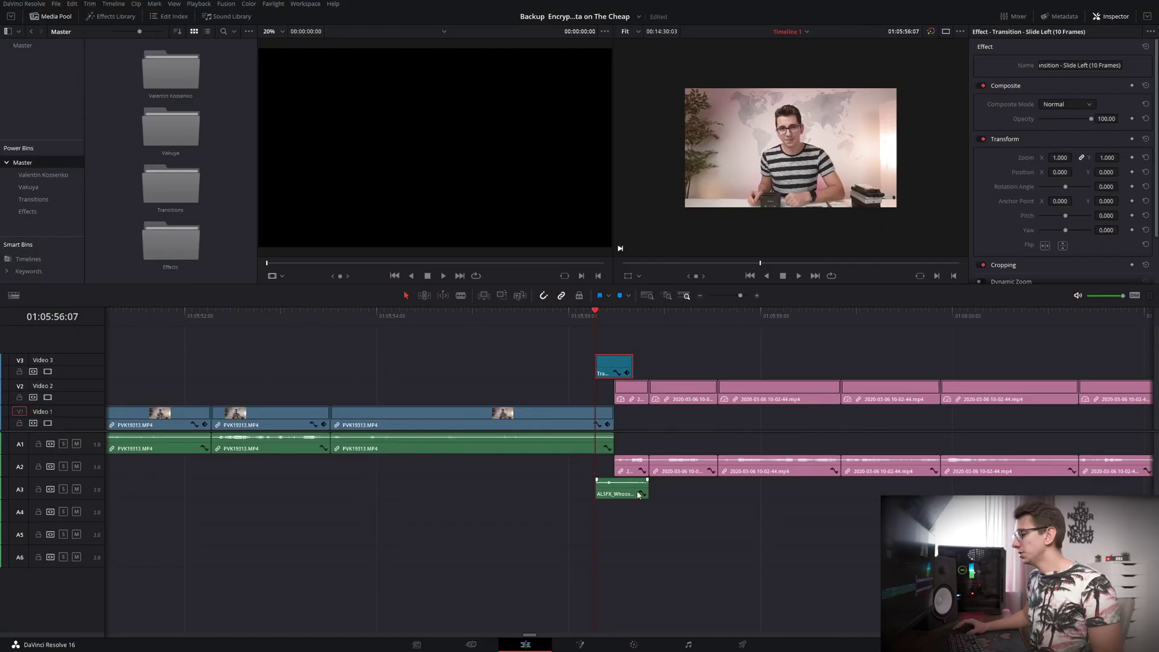
# Step: Add the ALSFX_Whoosh clip on A3 to the selected V3 transition clip
pyautogui.click(628, 496)
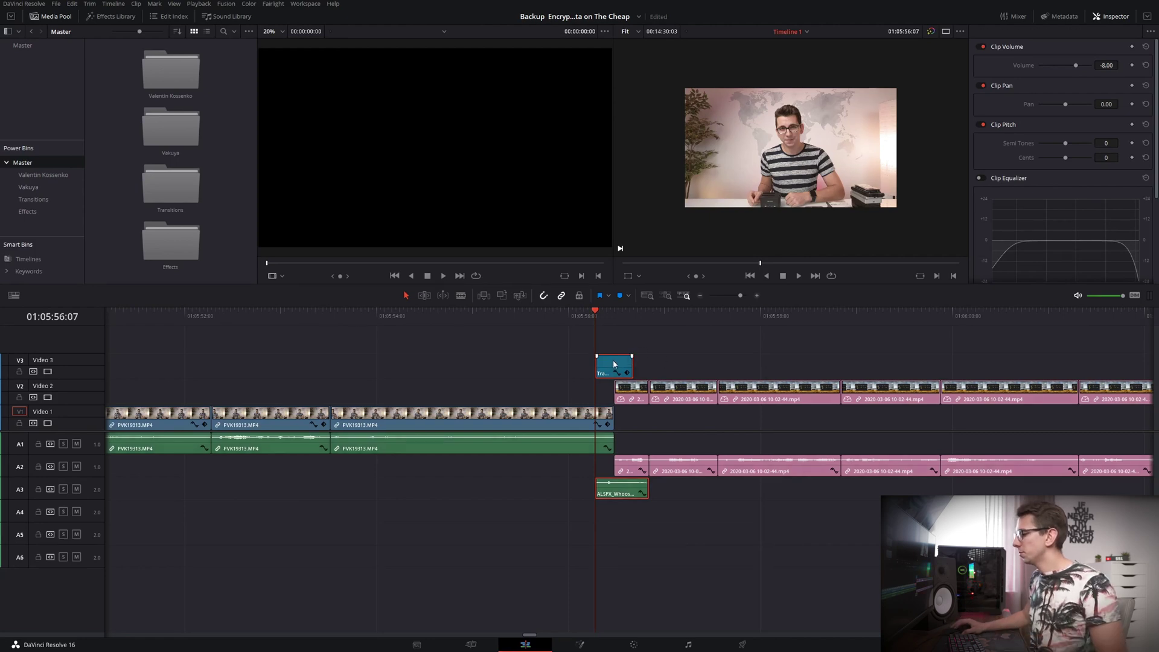
# Step: Create a compound clip named 'Transition - Slide Right (10 Frames)' and open a Power Bin for it
pyautogui.rightClick(606, 364)
pyautogui.click(648, 372)
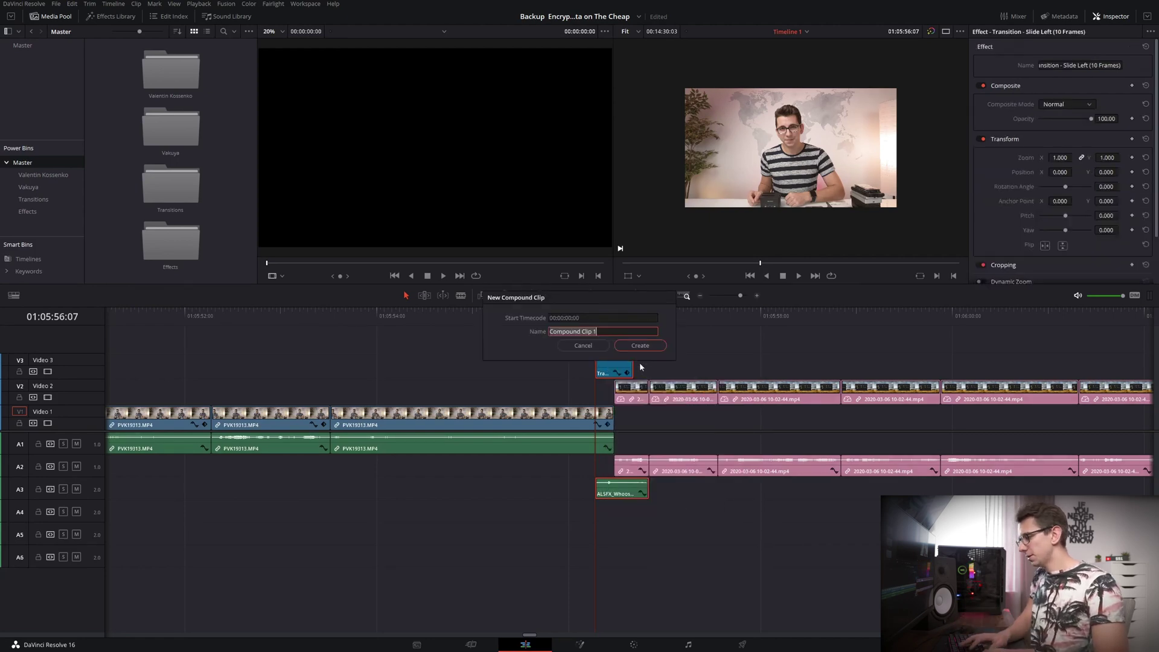
pyautogui.write('Transition - Sl')
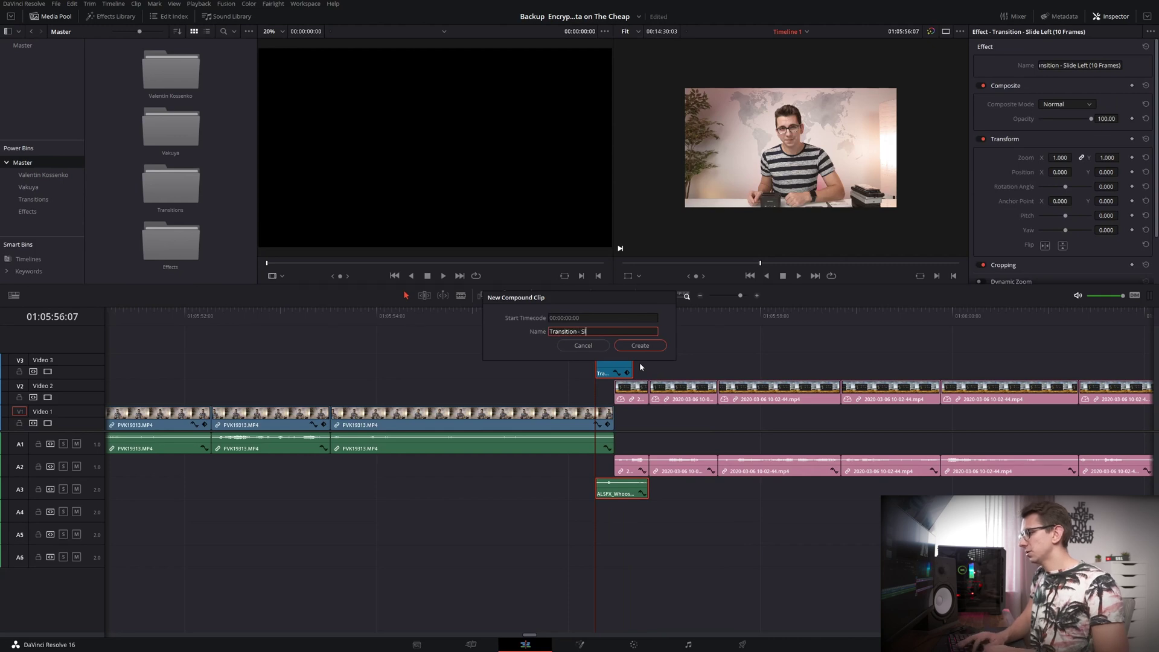
pyautogui.write('ide Right (10 F')
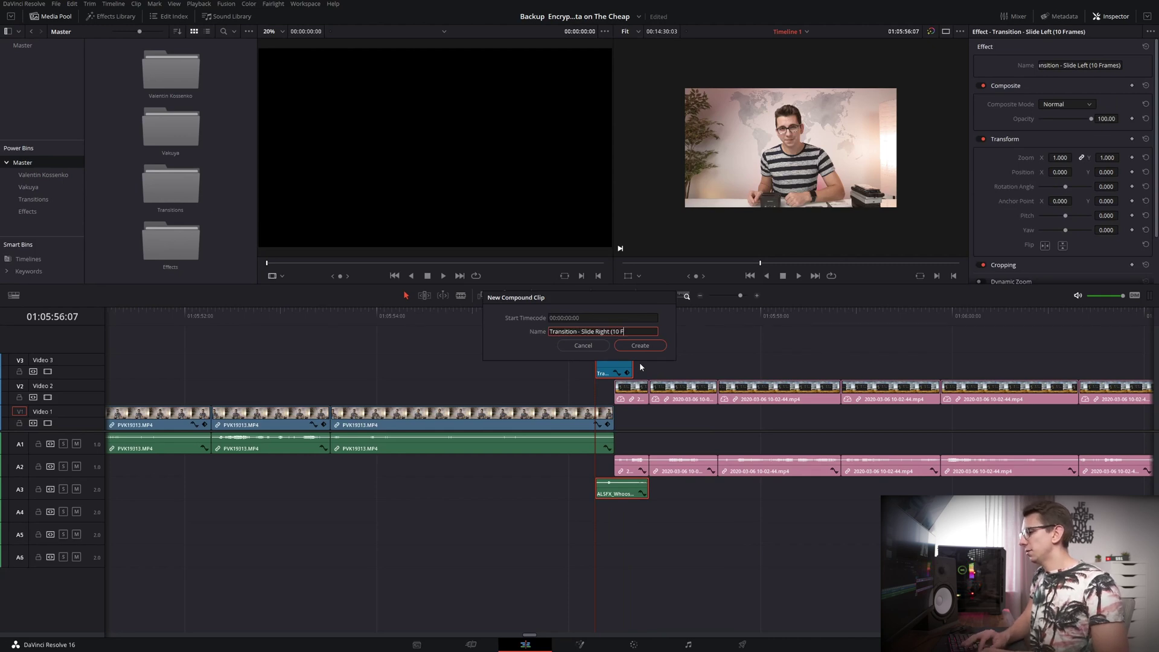
pyautogui.write('rames)')
pyautogui.press('Return')
pyautogui.click(47, 175)
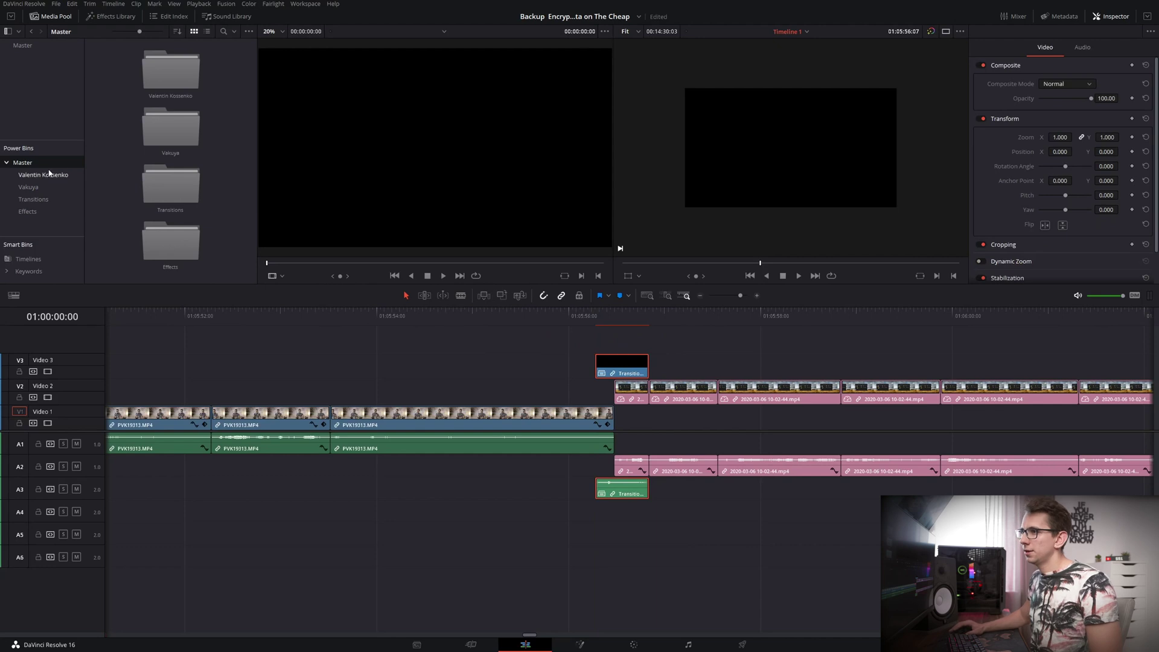